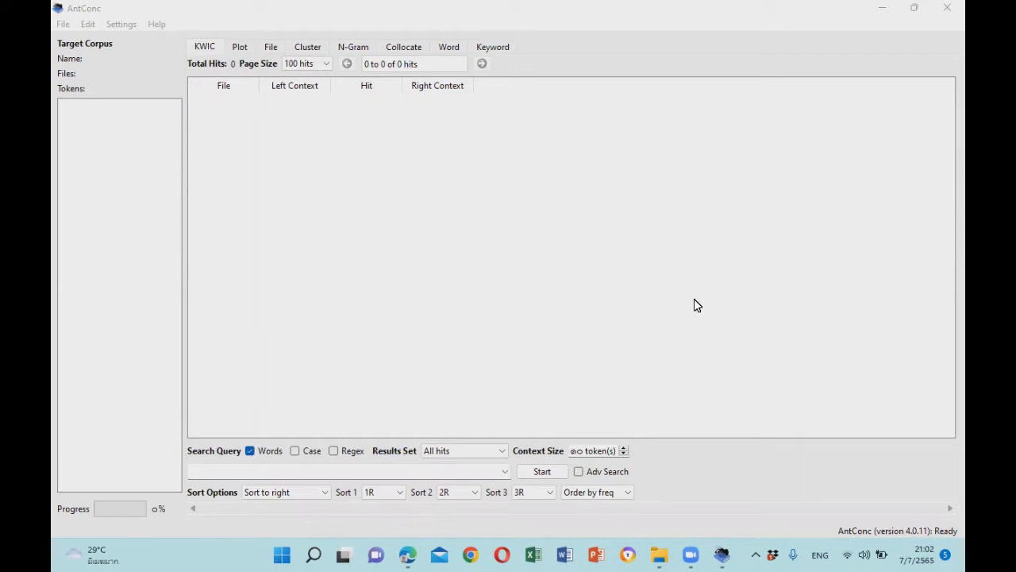
Load all 255 files from covid 19 real data as a temporary Quick Corpus named temp
left_click(62, 24)
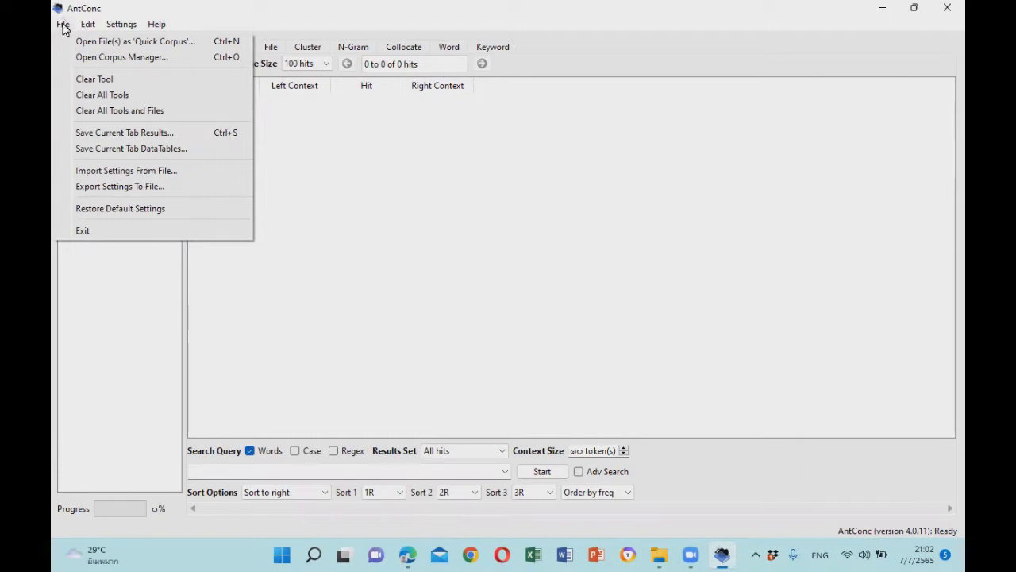
mouse_move(86, 25)
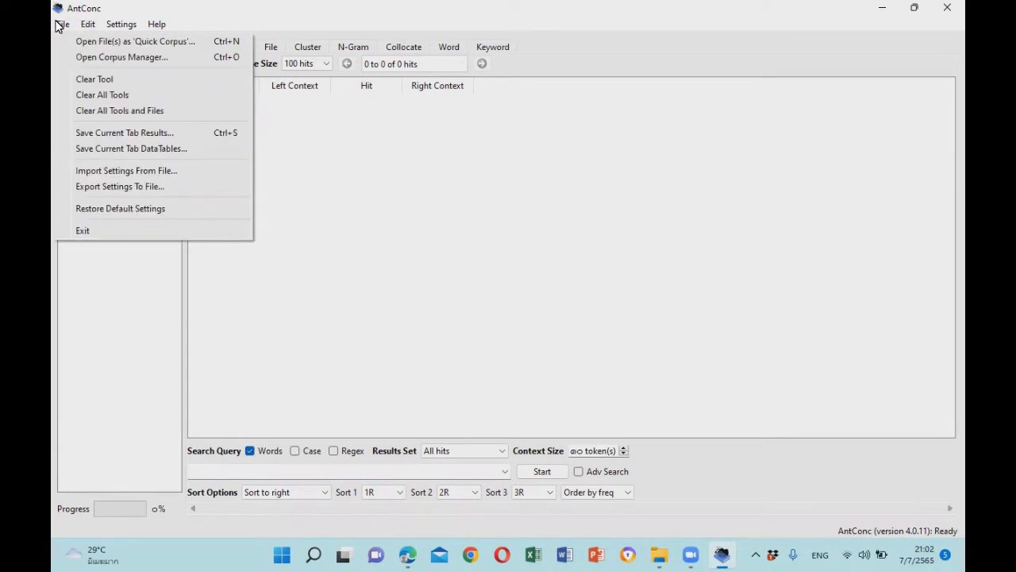
left_click(89, 45)
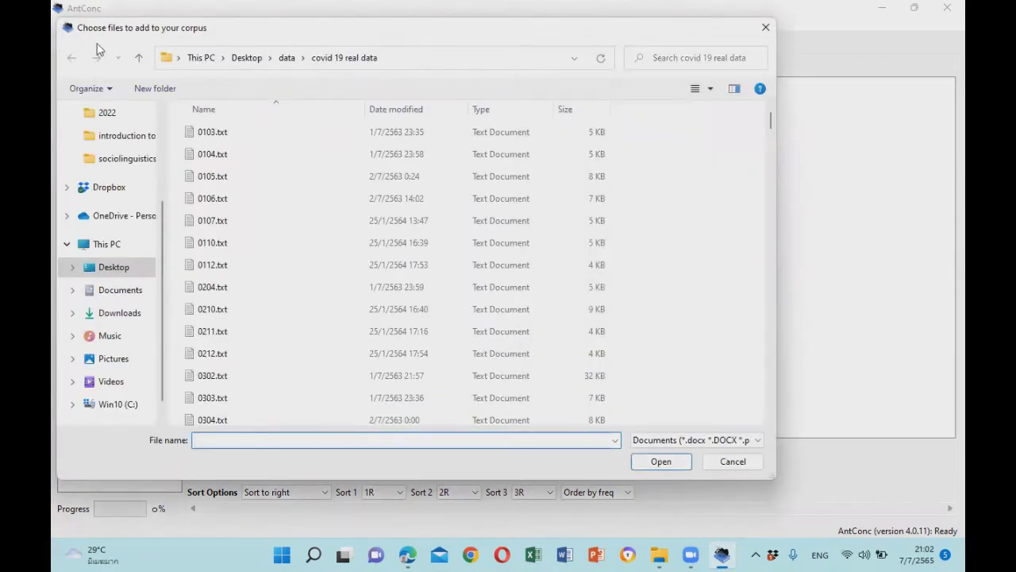
left_click(238, 132)
key("ctrl+a")
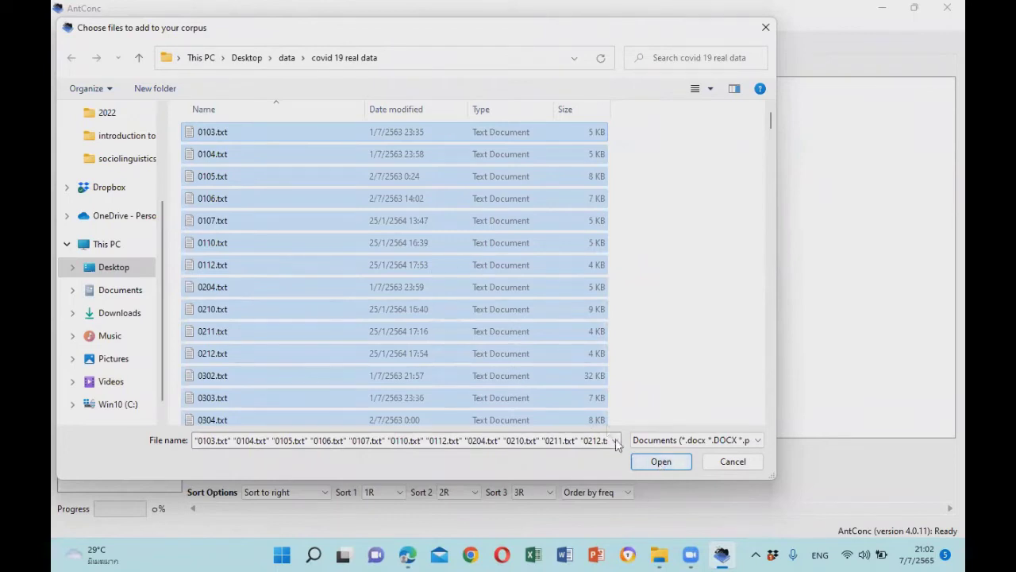
left_click(645, 464)
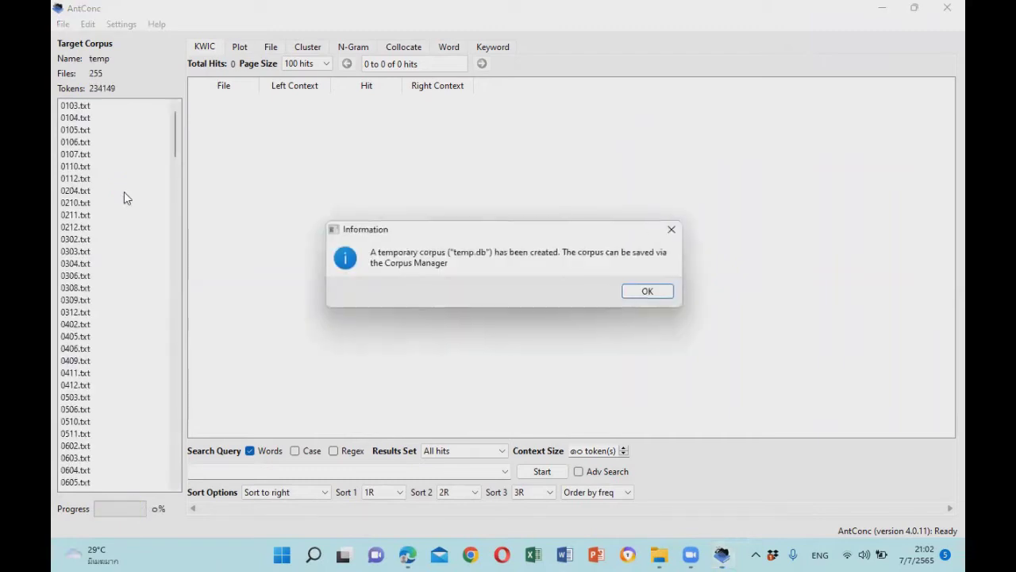
left_click(653, 291)
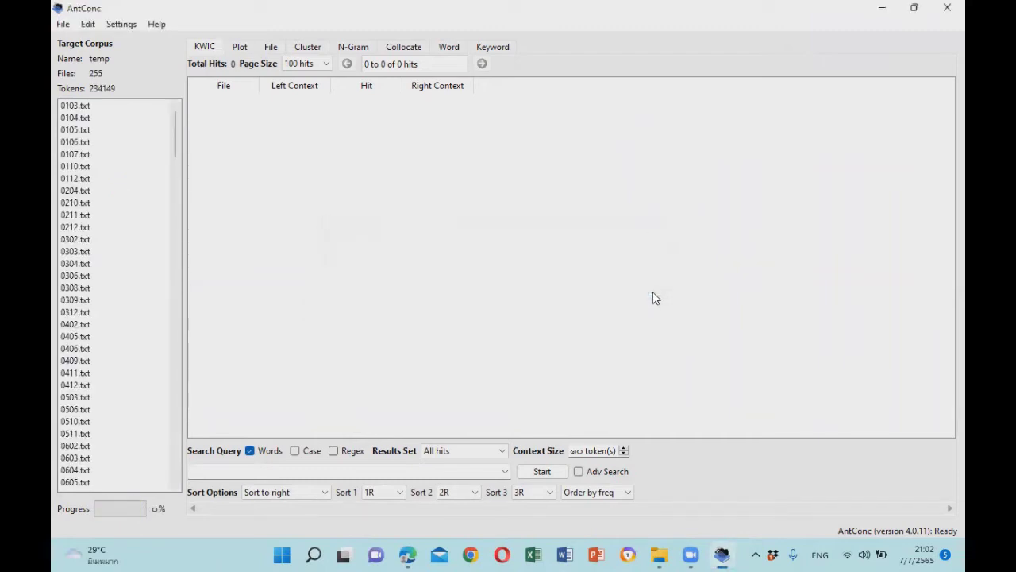
Open the File menu from the AntConc main window
left_click(64, 26)
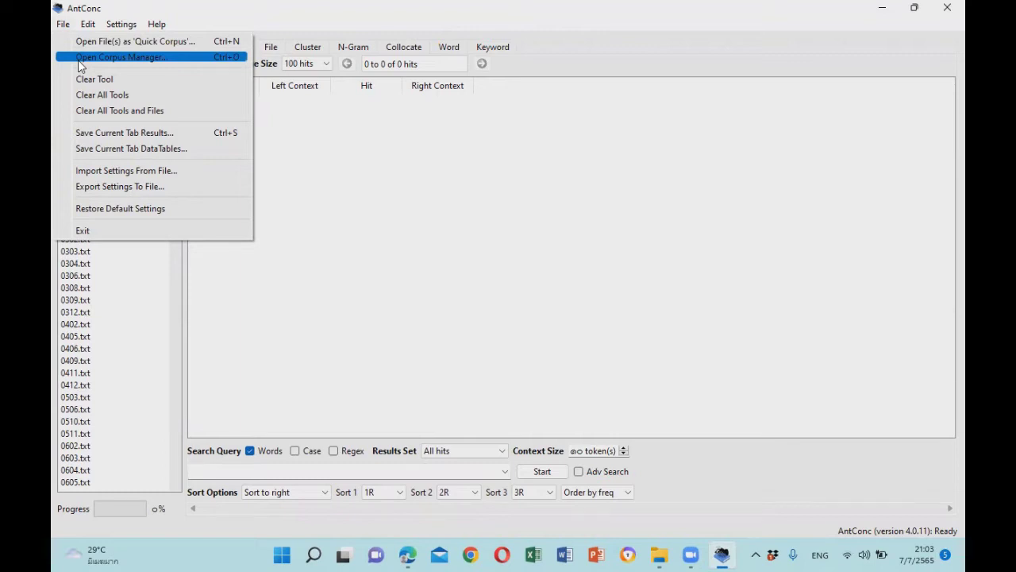
In the Corpus Manager, load AmE06.db from the Default Corpus Library, then switch to Raw files
left_click(80, 60)
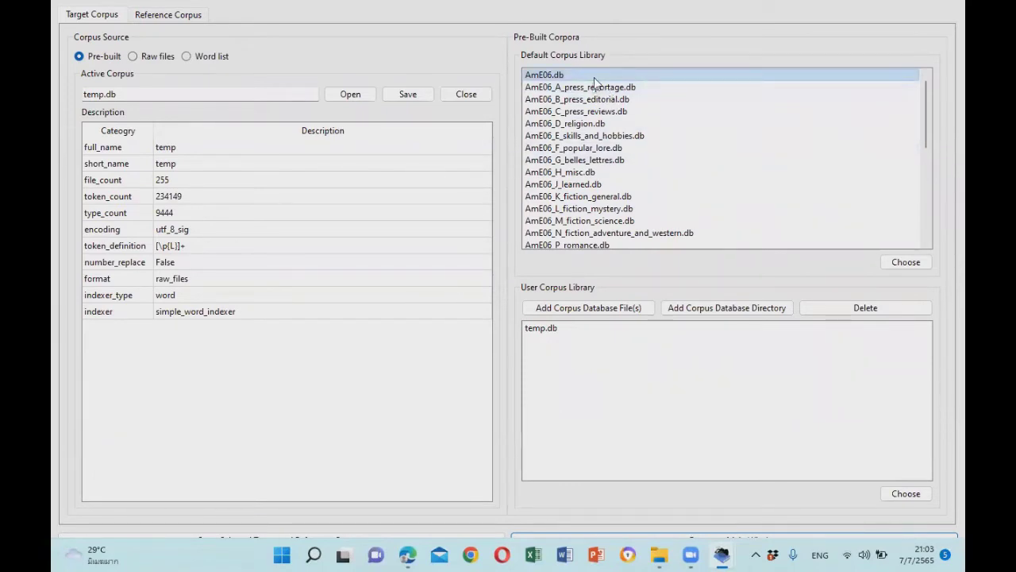
scroll(597, 159, "down", 2)
left_click(600, 198)
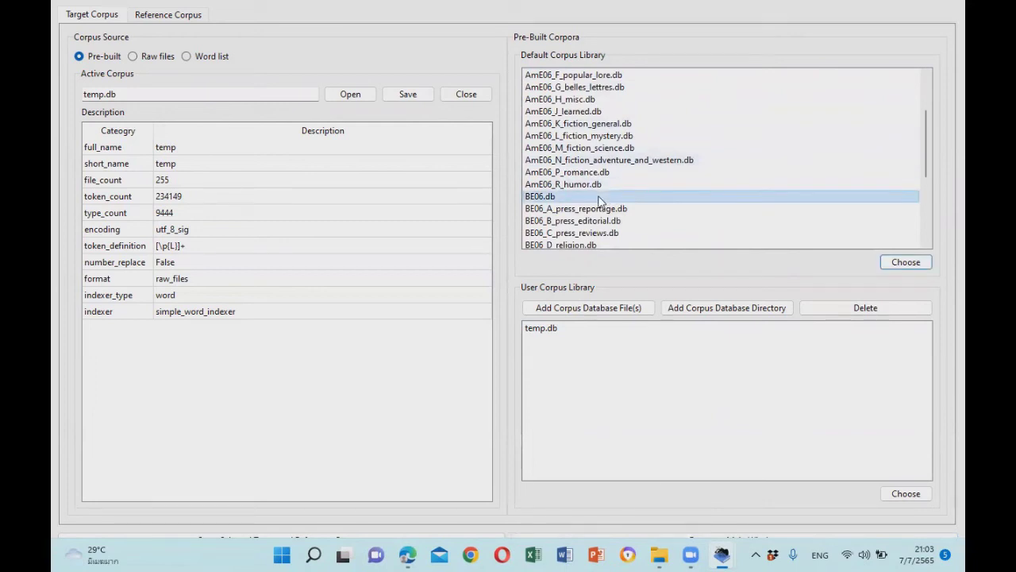
scroll(600, 202, "up", 2)
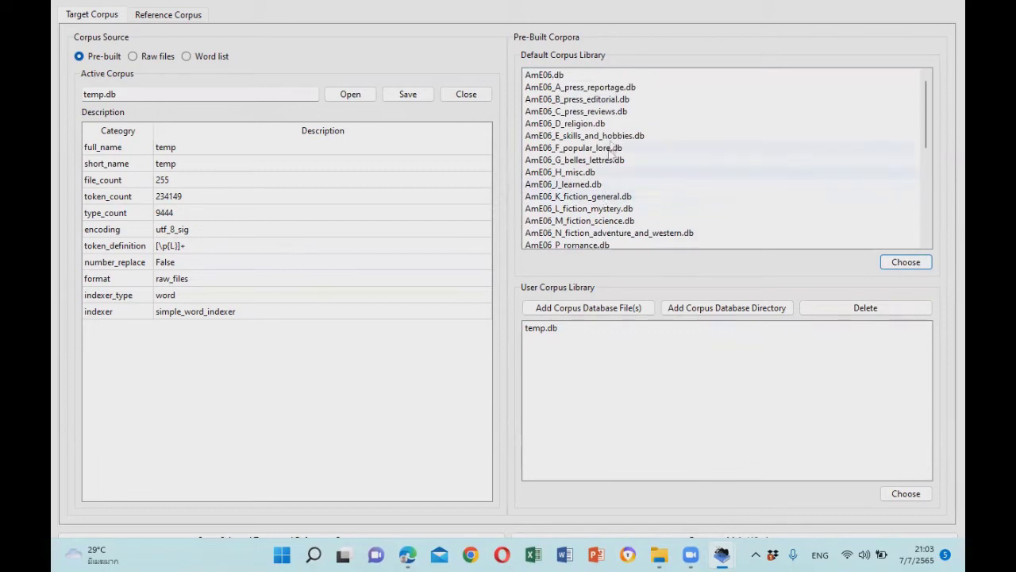
double_click(587, 75)
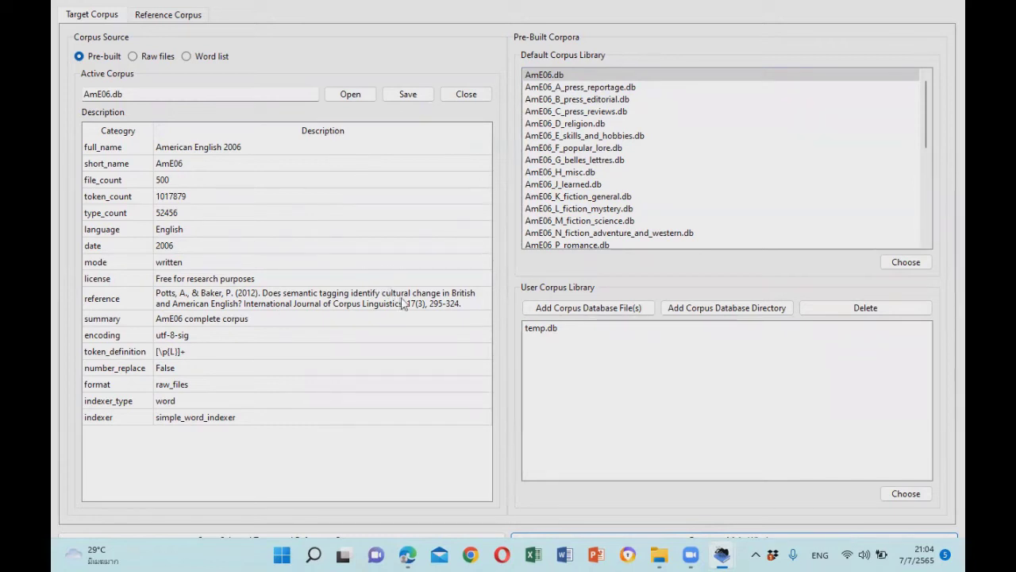
left_click(153, 57)
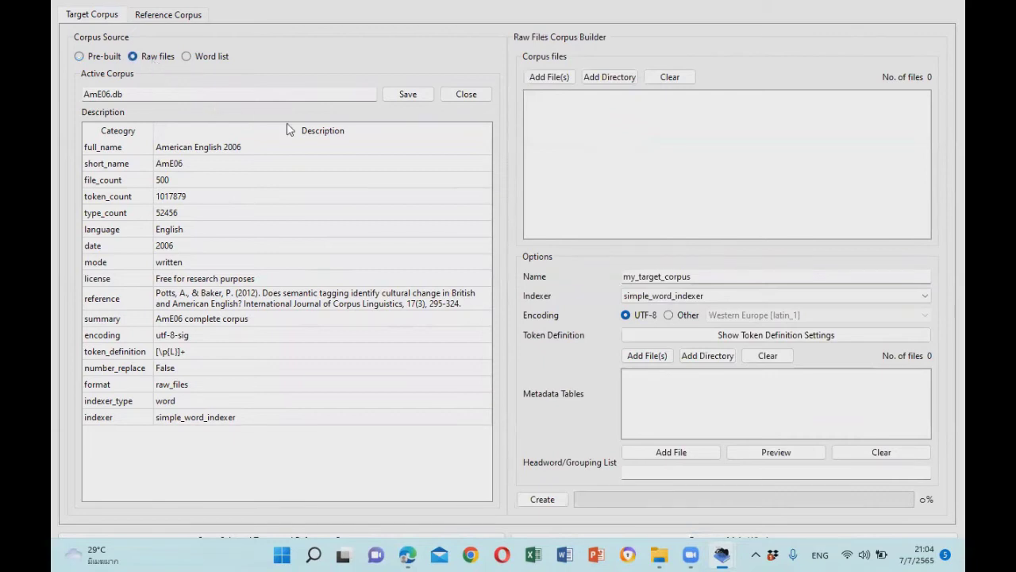
Add all 255 covid text files to the raw-files corpus builder
left_click(543, 77)
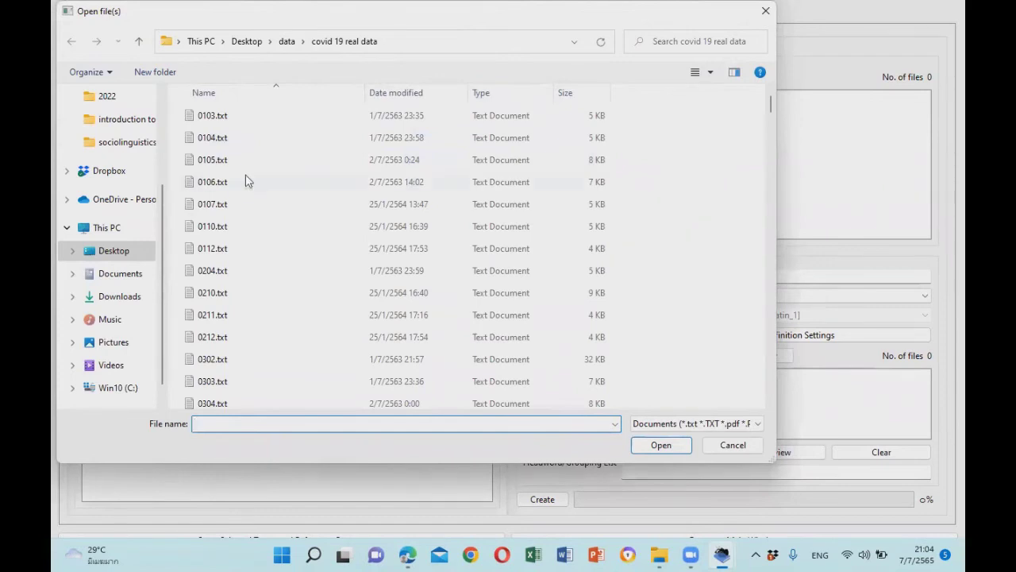
left_click_drag(651, 119, 99, 553)
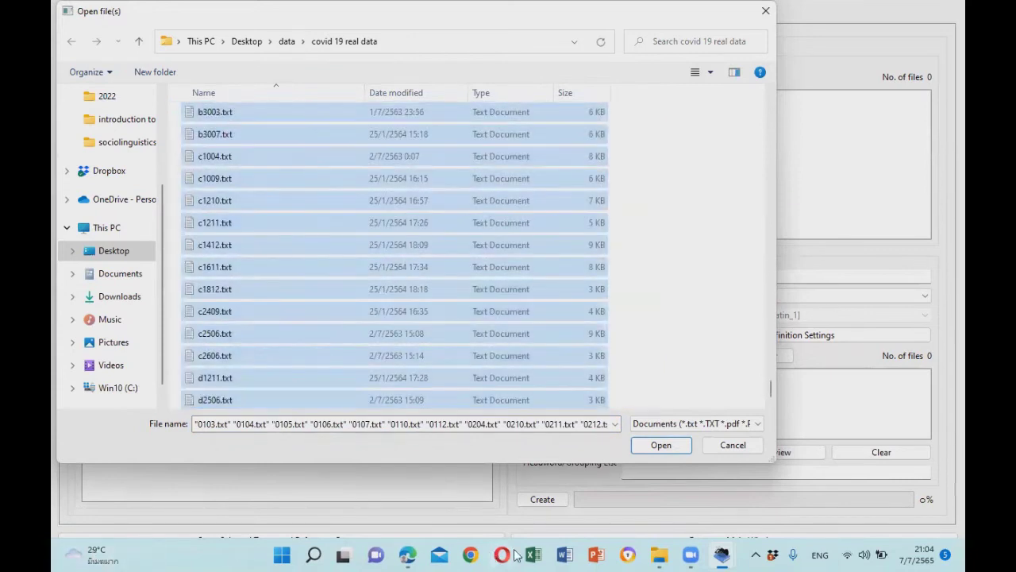
left_click(651, 443)
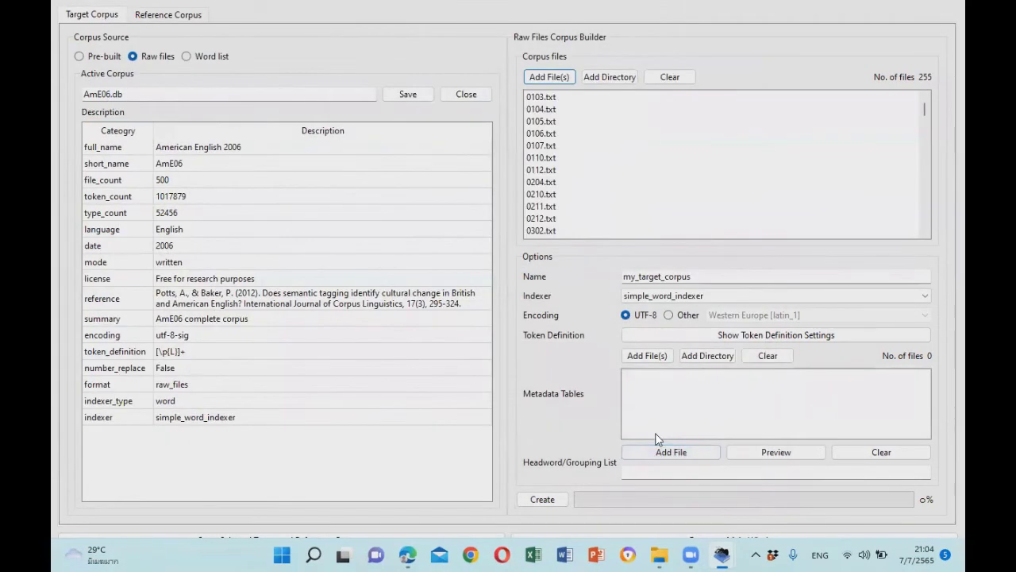
Rename the new corpus from my_target_corpus to 'WHO speech on Covid-19'
left_click(707, 275)
left_click_drag(708, 276, 536, 279)
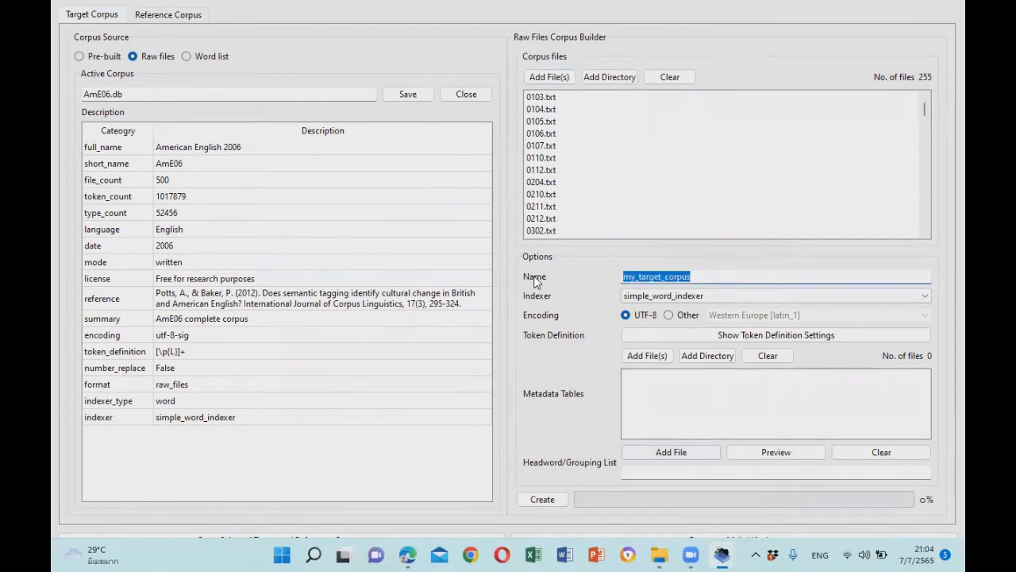
type("W")
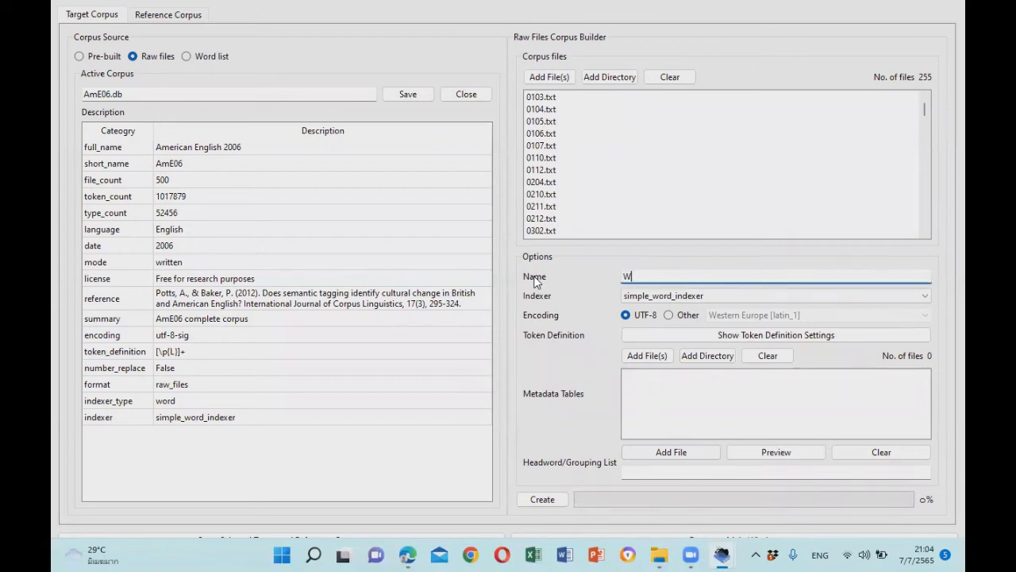
type("HO speech on Covid-")
type("19")
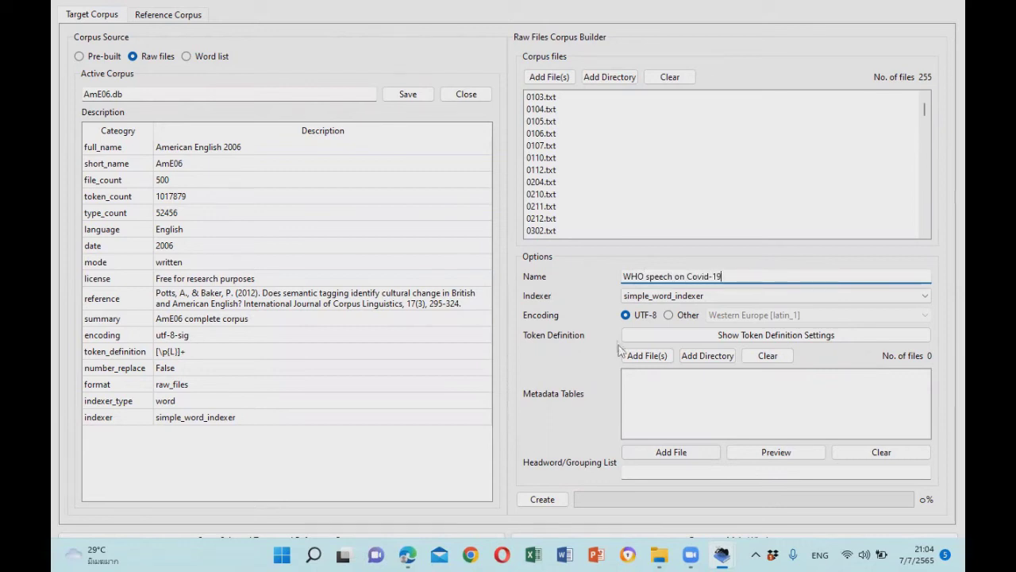
Create the WHO speech on Covid-19.db corpus and acknowledge the completion notice
left_click(551, 503)
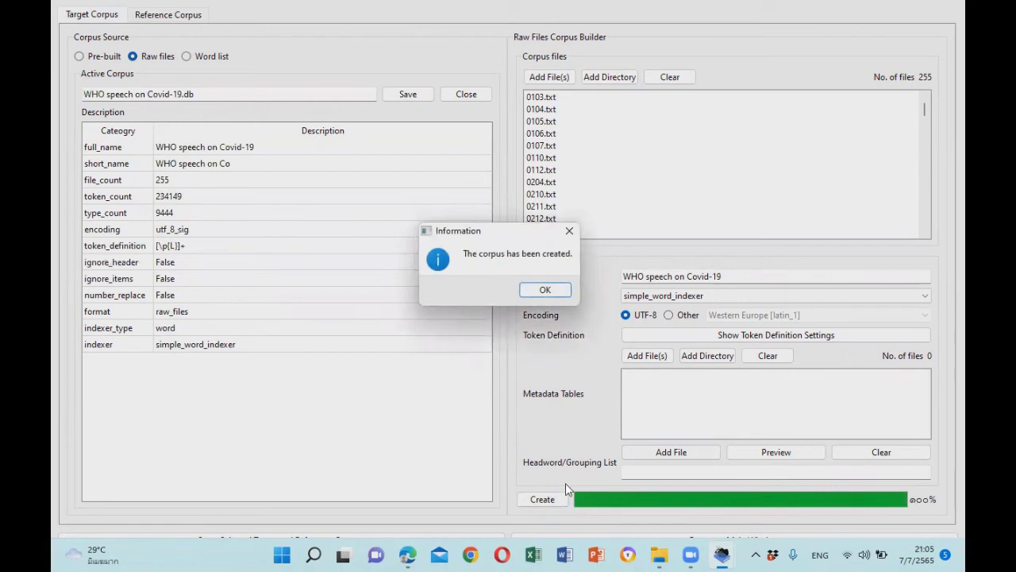
left_click(537, 291)
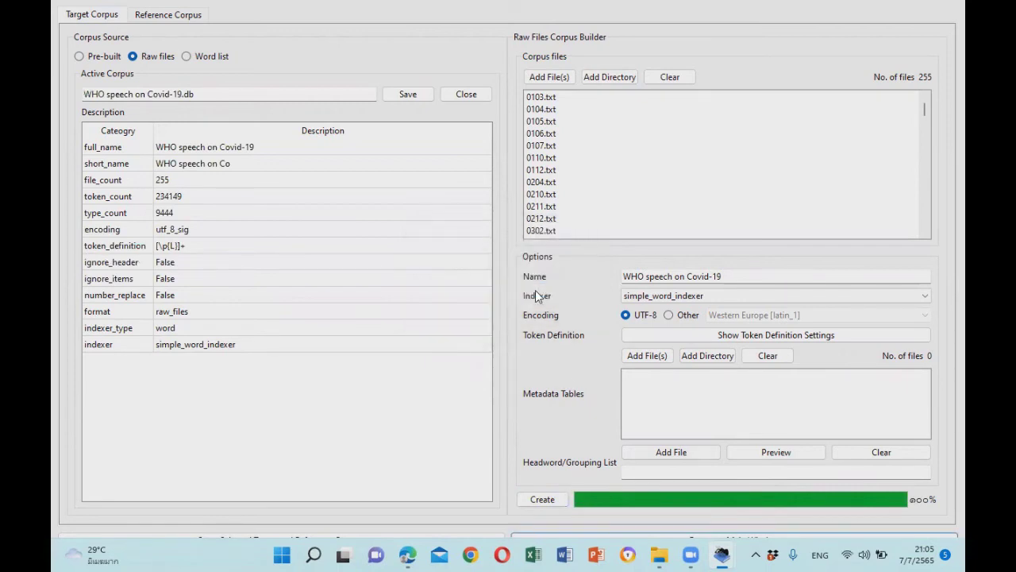
Close the Corpus Manager and clear all tools and files from the main window
left_click(742, 538)
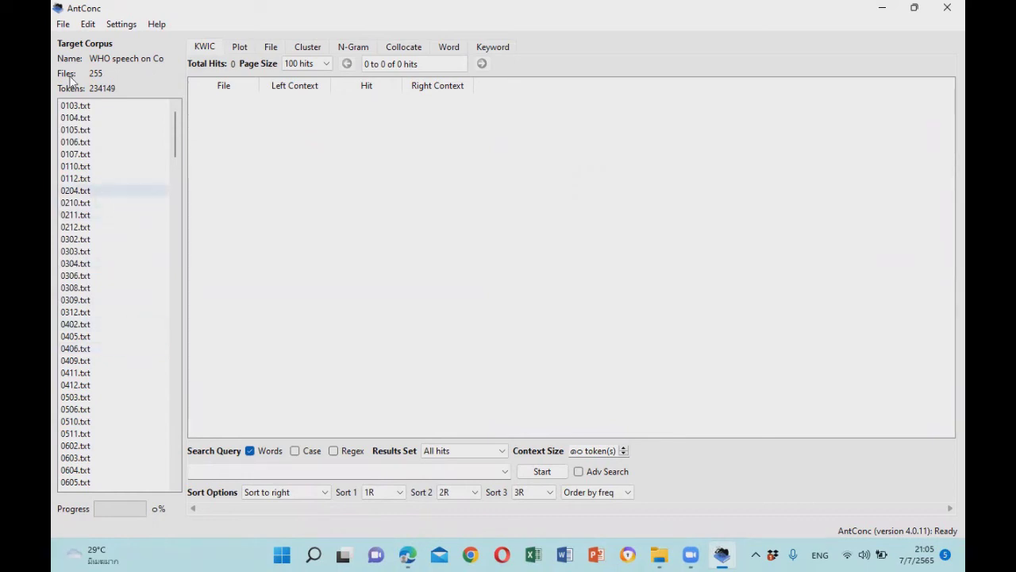
left_click(62, 24)
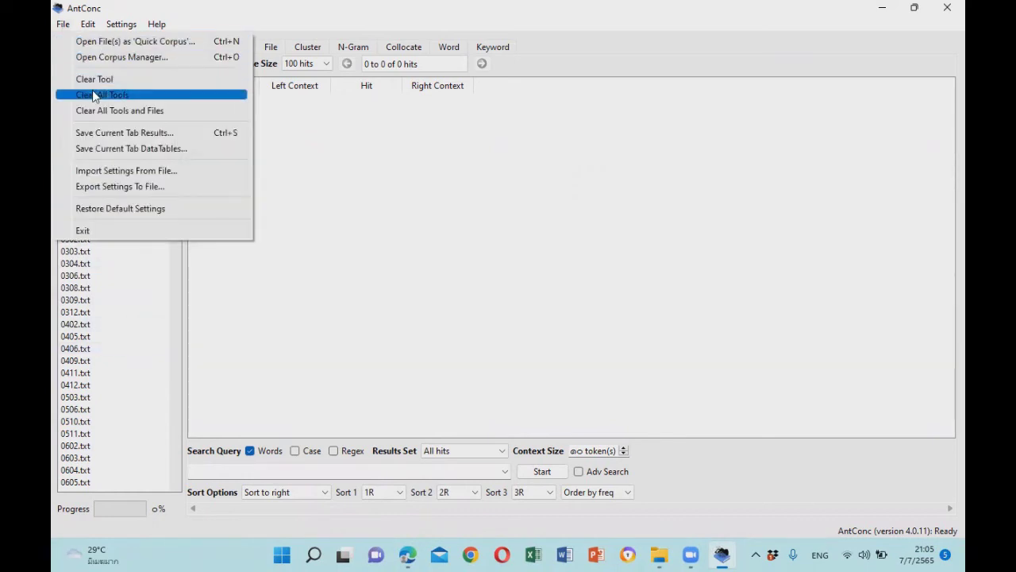
left_click(106, 113)
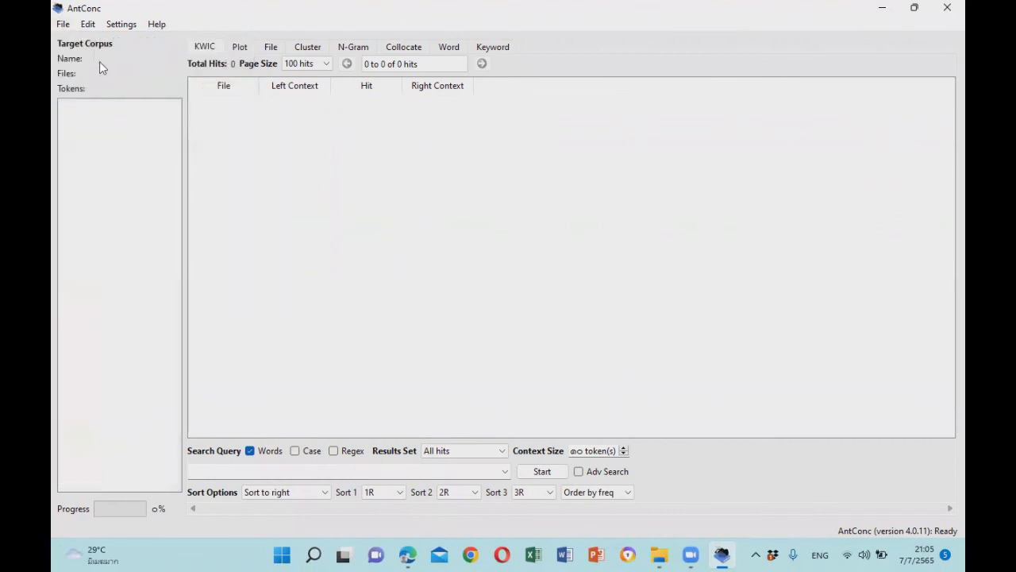
left_click(64, 25)
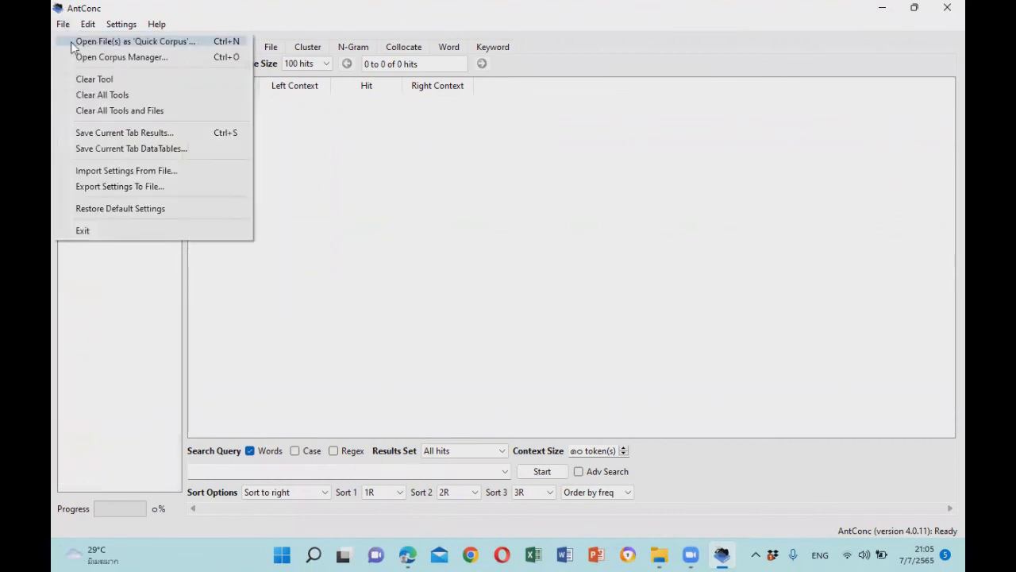
Choose the pre-built WHO speech on Covid-19.db from the User Corpus Library as target corpus
left_click(78, 58)
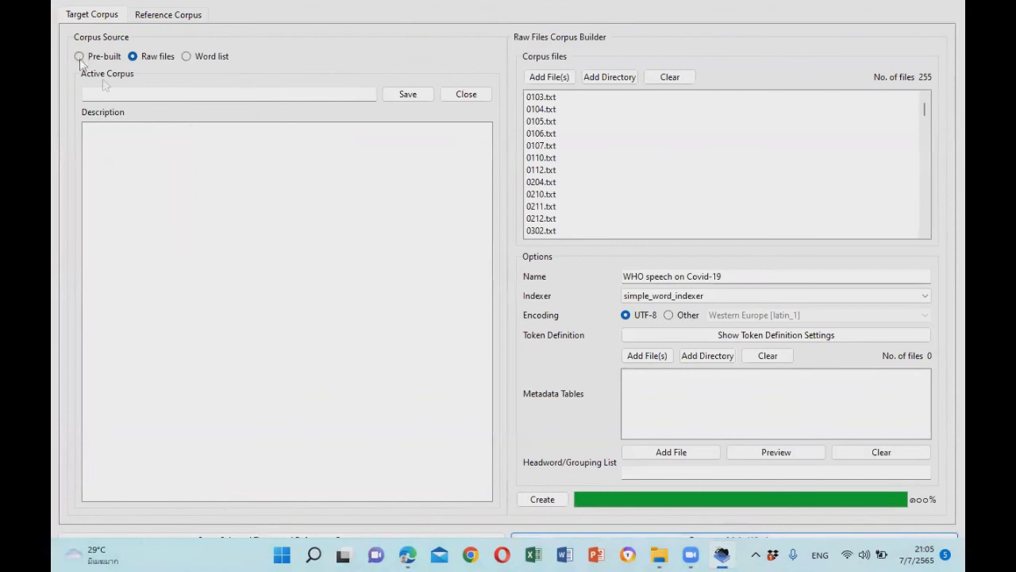
left_click(107, 58)
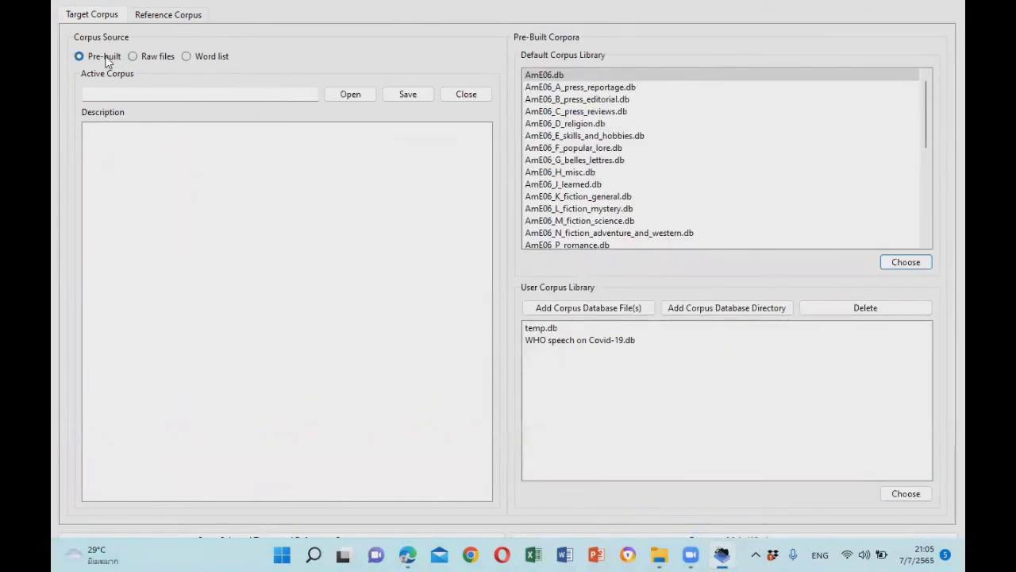
left_click(586, 342)
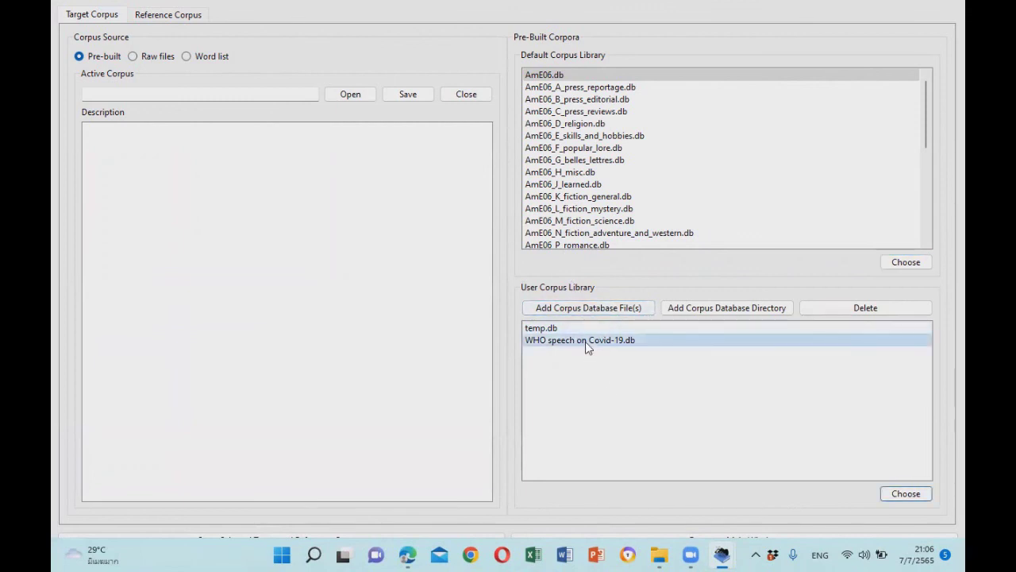
left_click(896, 496)
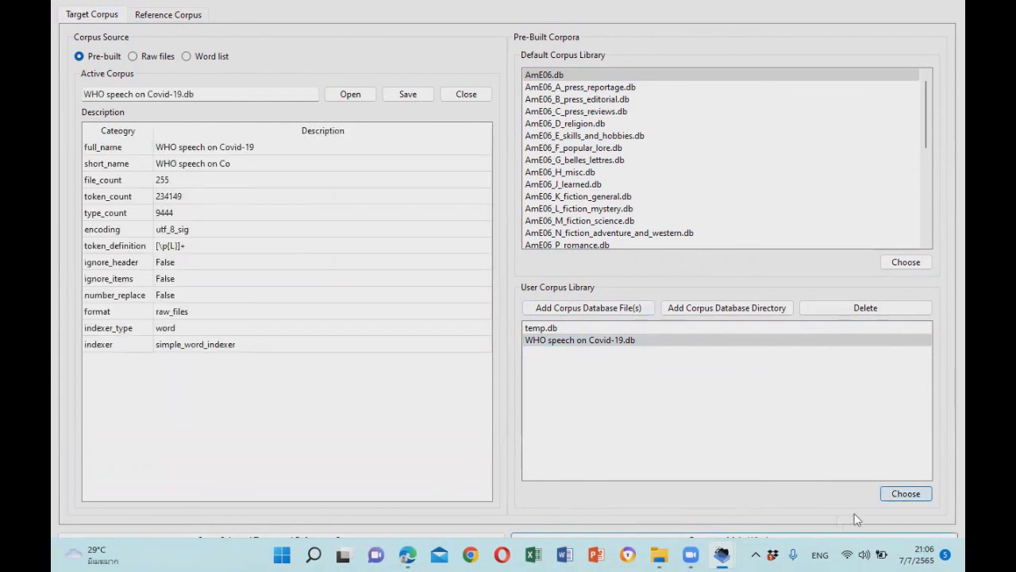
left_click(768, 538)
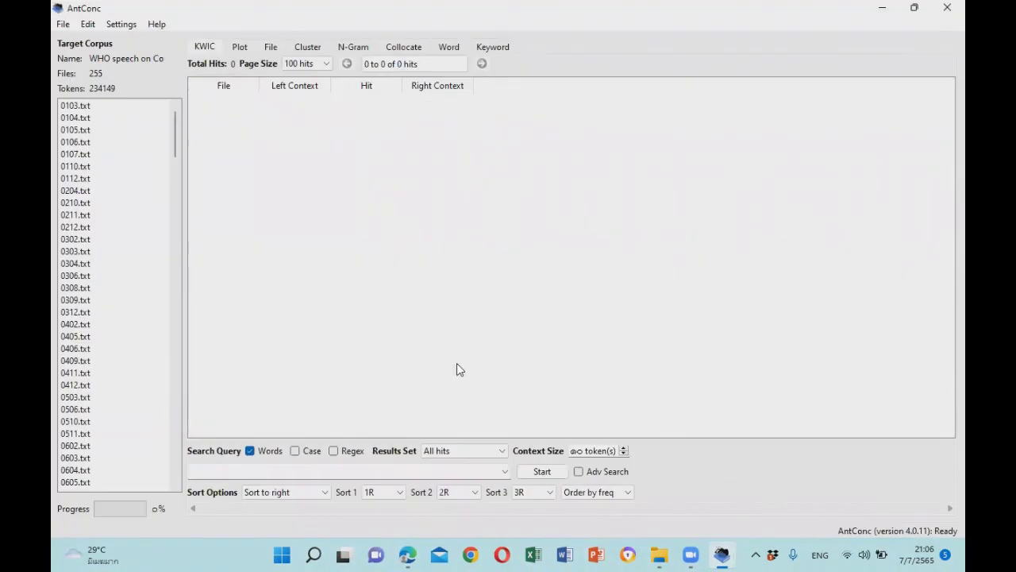